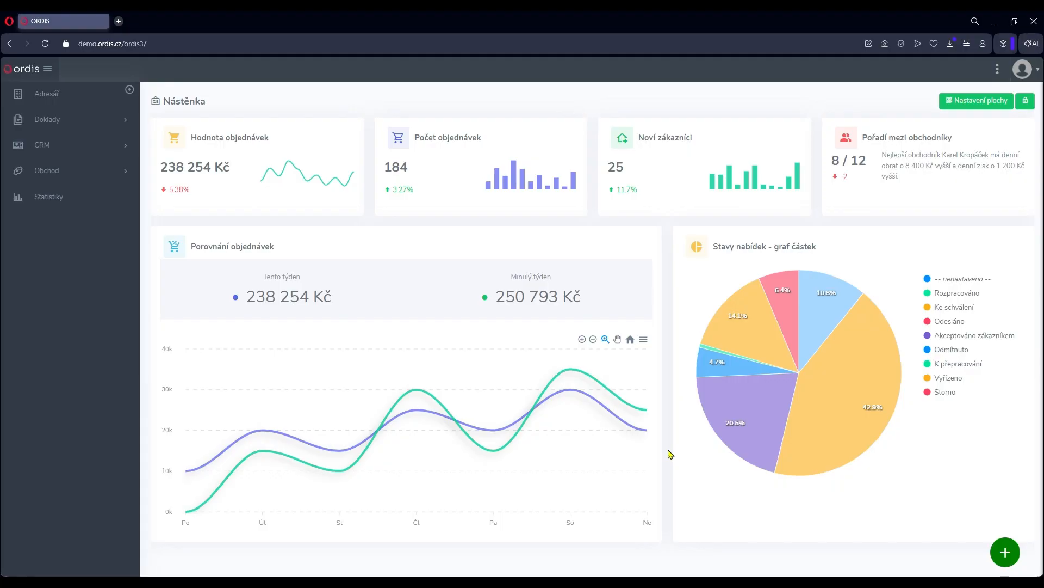
Open the CRM activities (Aktivity) list and switch it from tiles to the Tabulka view.
{"action": "left_click", "coordinate": [129, 150]}
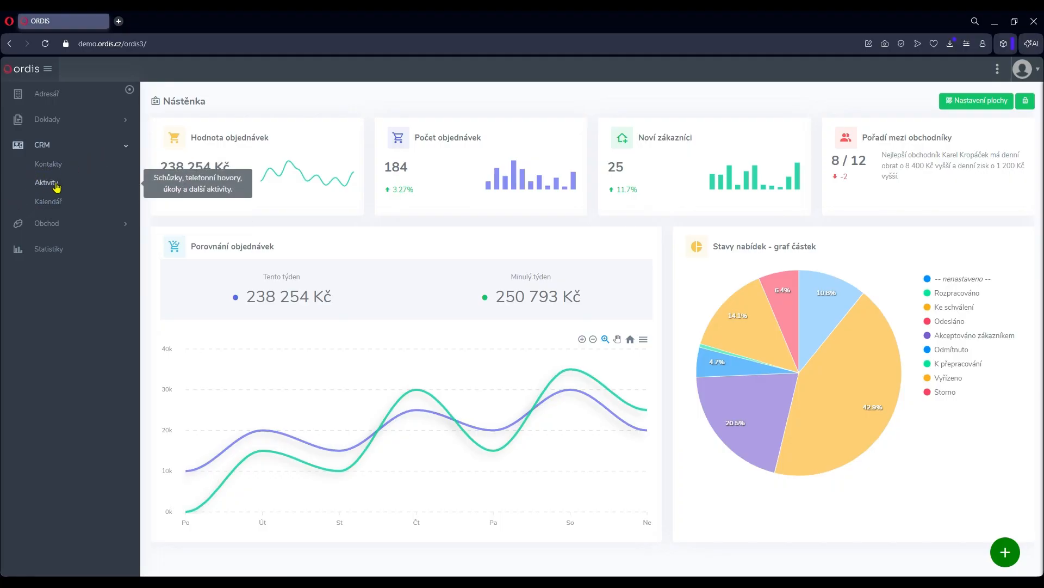
{"action": "left_click", "coordinate": [56, 185]}
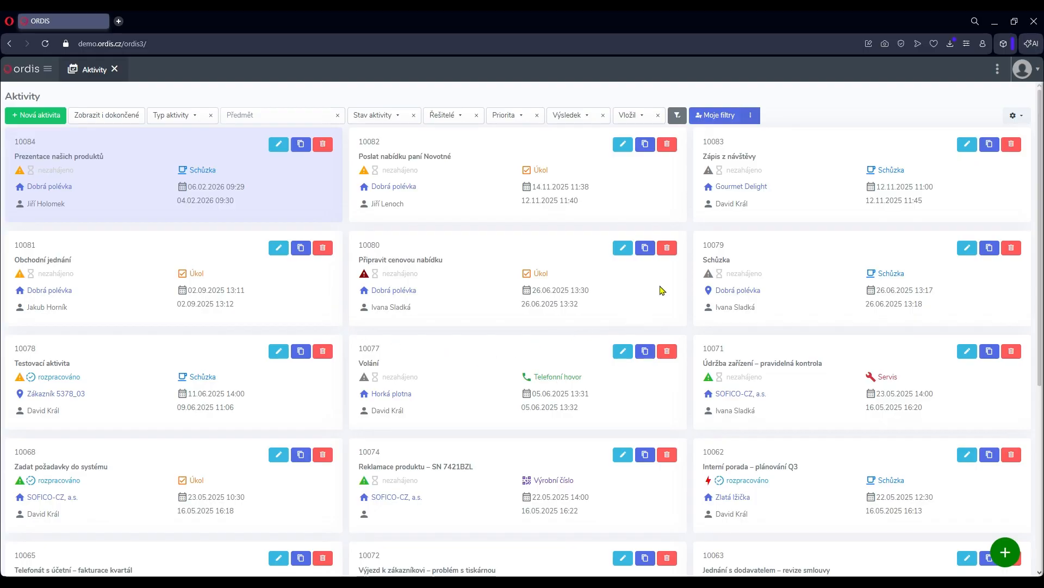
{"action": "left_click", "coordinate": [1029, 119]}
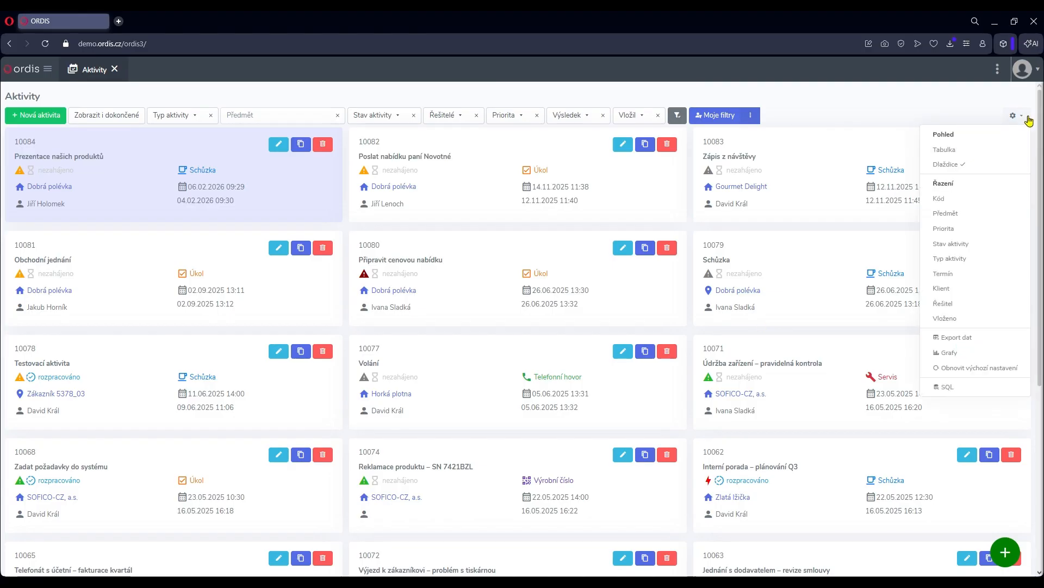
{"action": "left_click", "coordinate": [955, 156]}
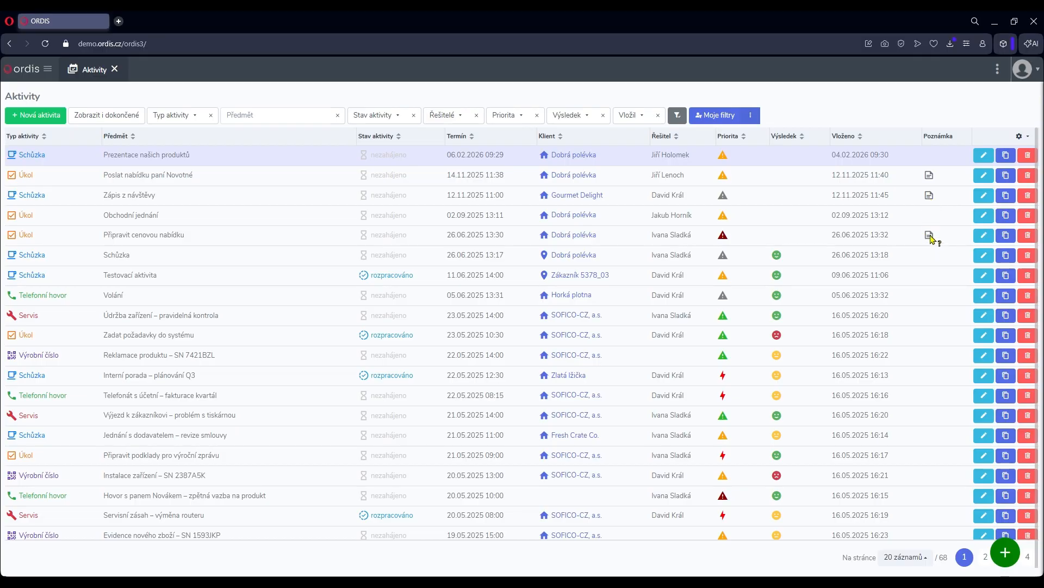
View the note of the Dobrá polévka task due 14.11.2025, then close the activity without saving.
{"action": "scroll", "coordinate": [923, 313], "scroll_direction": "down", "scroll_amount": 1}
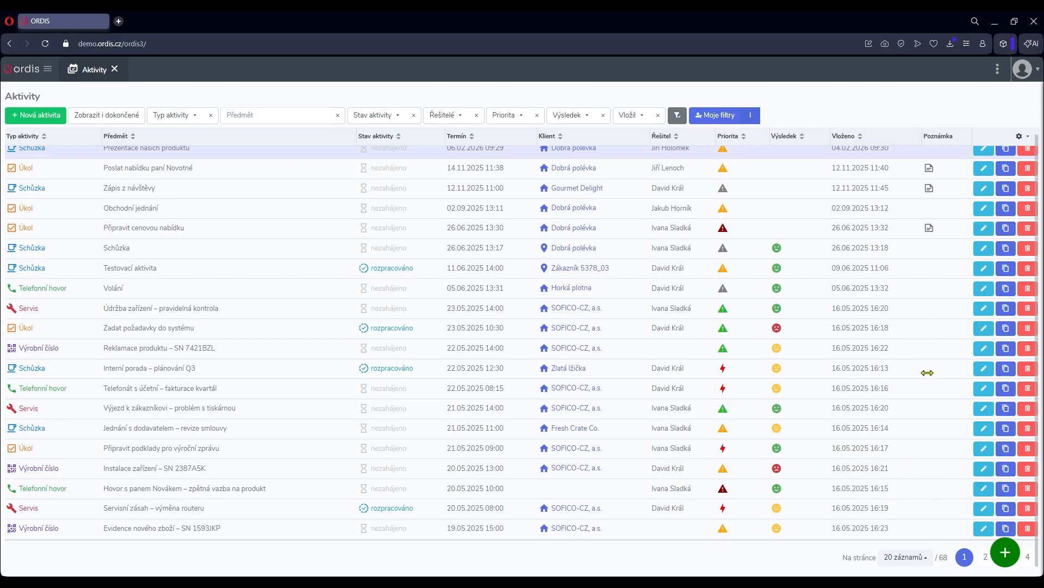
{"action": "scroll", "coordinate": [927, 371], "scroll_direction": "up", "scroll_amount": 1}
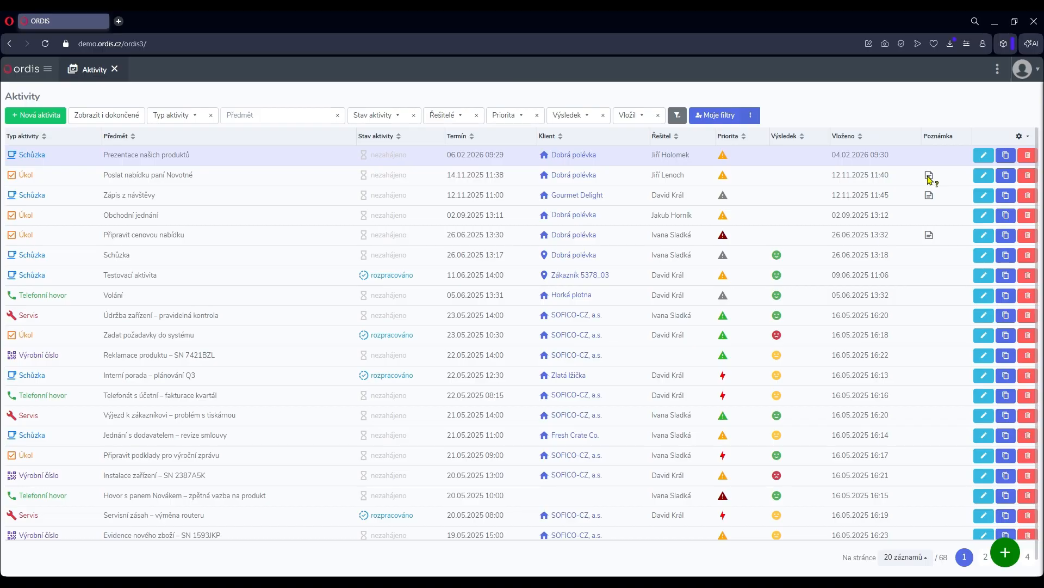
{"action": "left_click", "coordinate": [984, 175]}
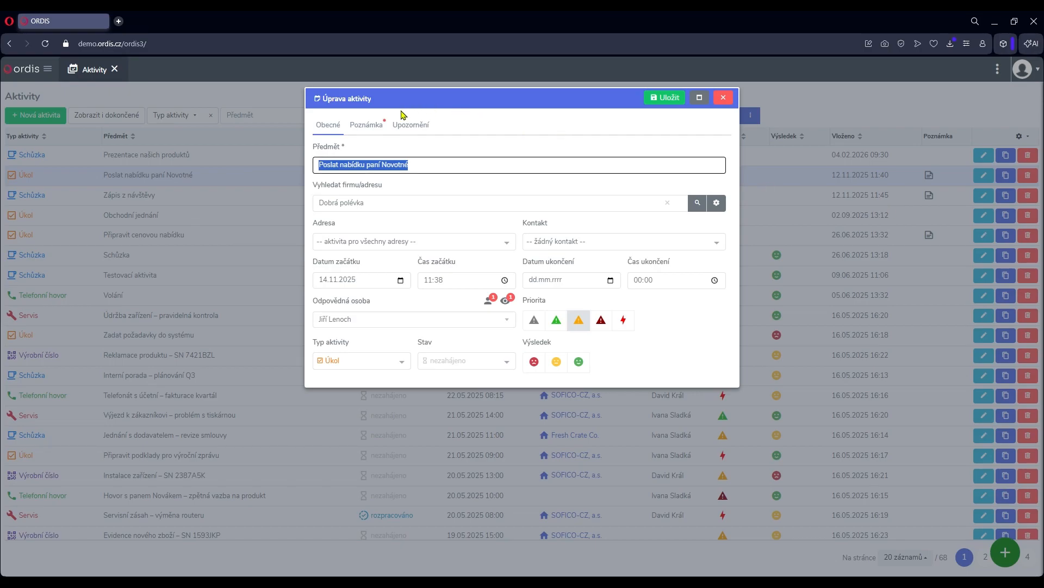
{"action": "left_click", "coordinate": [380, 128]}
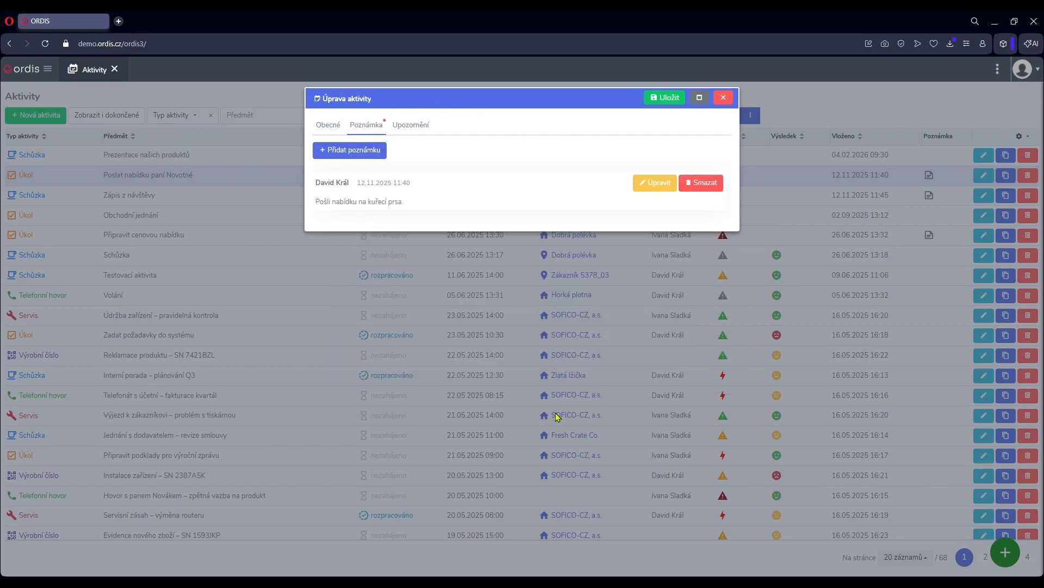
{"action": "left_click", "coordinate": [724, 97]}
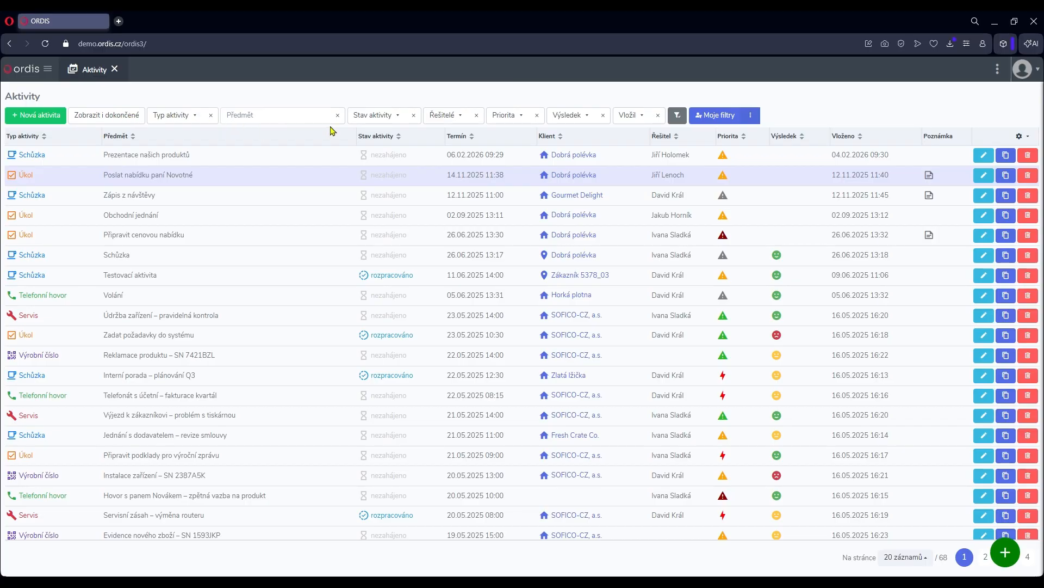
Filter the activities by the activity type Telefonní hovor.
{"action": "left_click", "coordinate": [202, 122]}
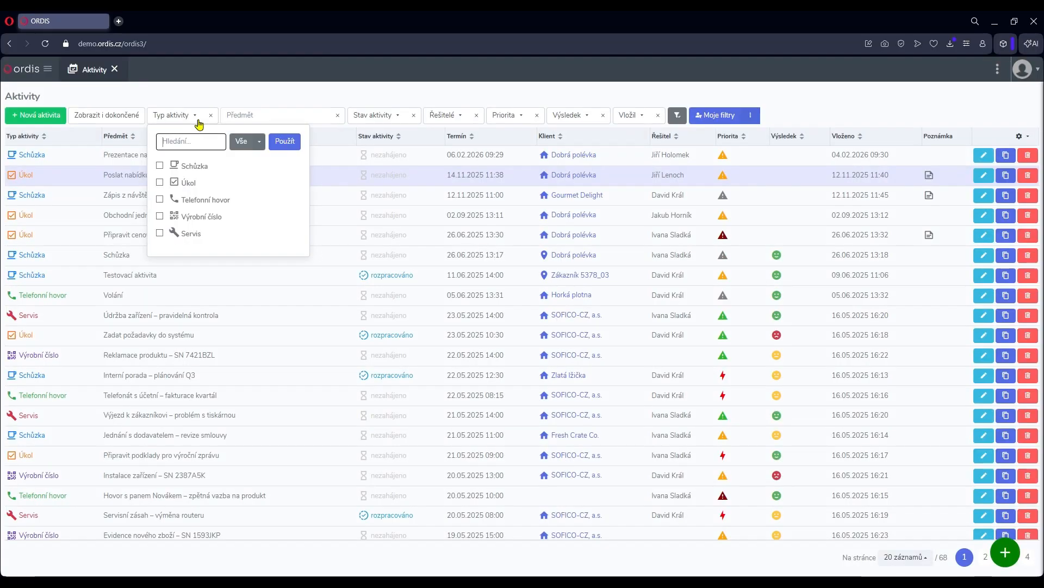
{"action": "left_click", "coordinate": [204, 201]}
{"action": "left_click", "coordinate": [235, 95]}
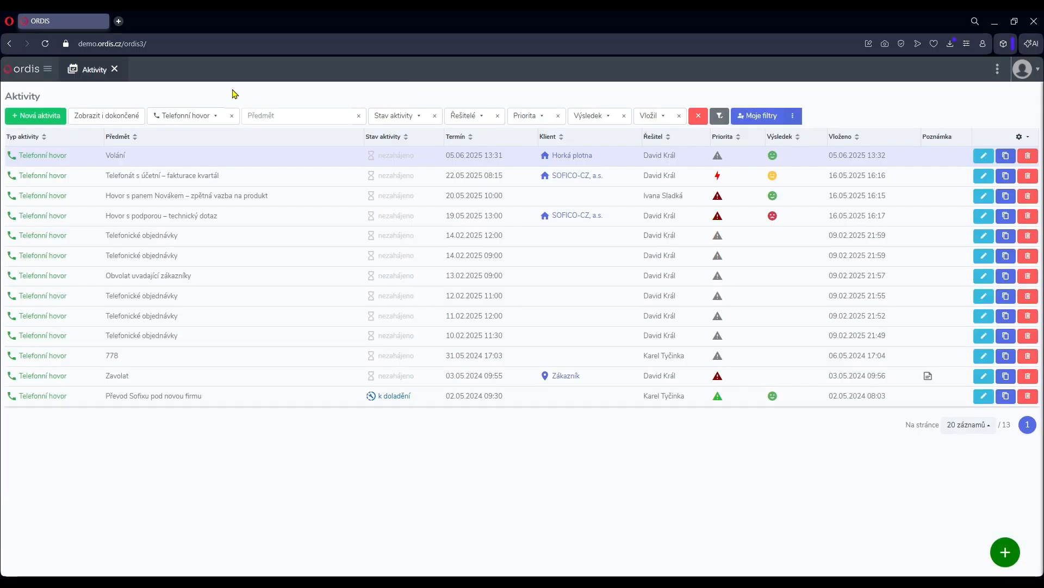
Change the activity type filter to Výrobní číslo only, then clear the filter.
{"action": "left_click", "coordinate": [216, 122]}
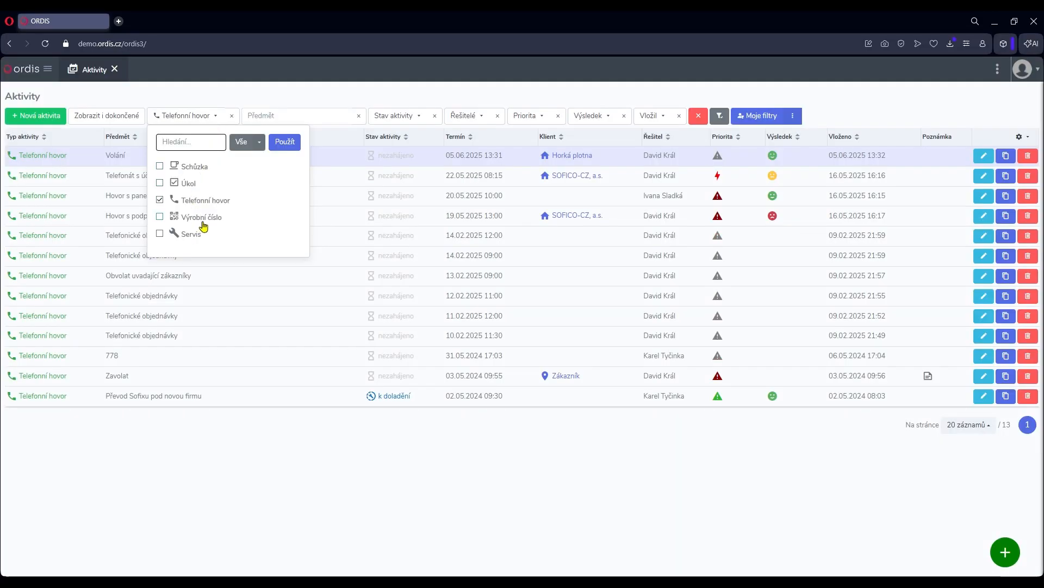
{"action": "left_click", "coordinate": [204, 217]}
{"action": "left_click", "coordinate": [191, 200]}
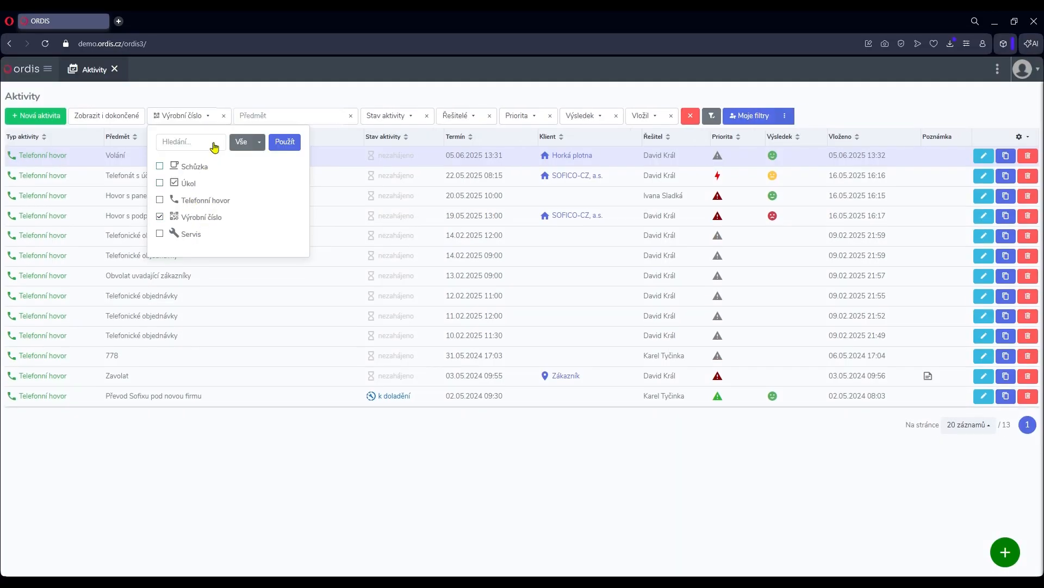
{"action": "left_click", "coordinate": [206, 96]}
{"action": "left_click", "coordinate": [235, 122]}
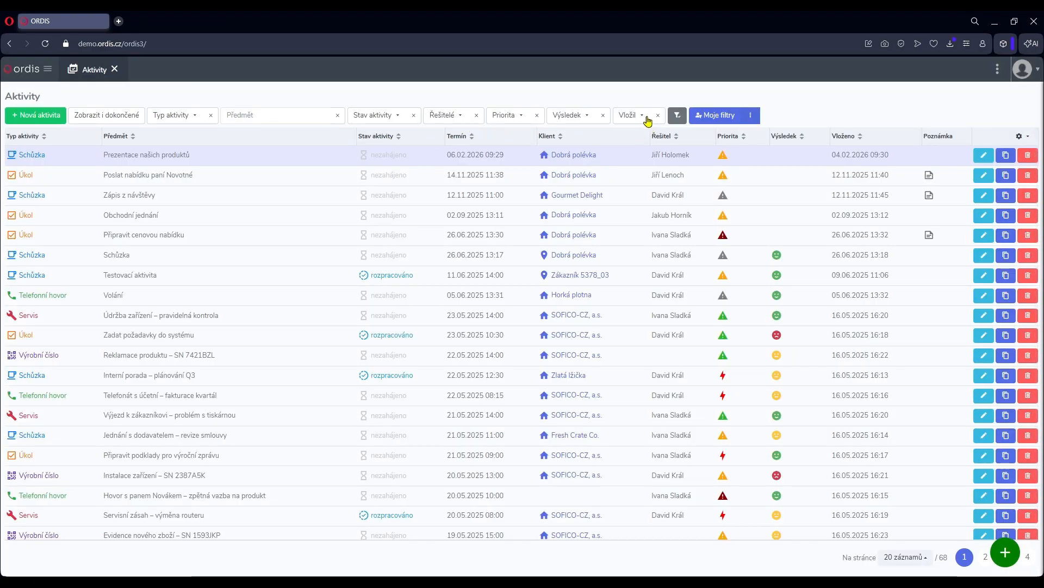
Add the Firma filter to the displayed filters and save the filter settings.
{"action": "left_click", "coordinate": [679, 120]}
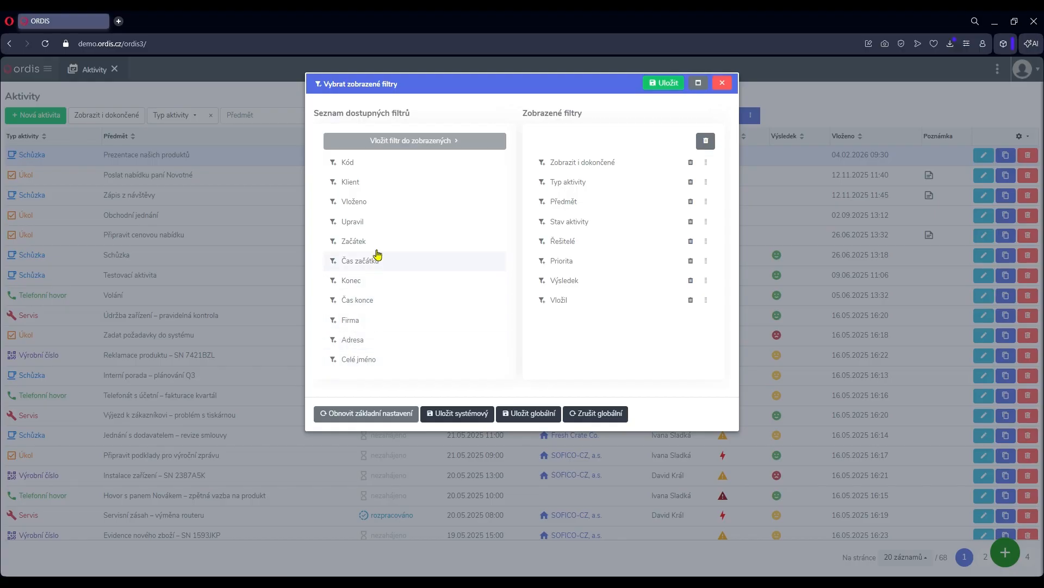
{"action": "left_click", "coordinate": [378, 323]}
{"action": "left_click", "coordinate": [413, 141]}
{"action": "left_click", "coordinate": [662, 84]}
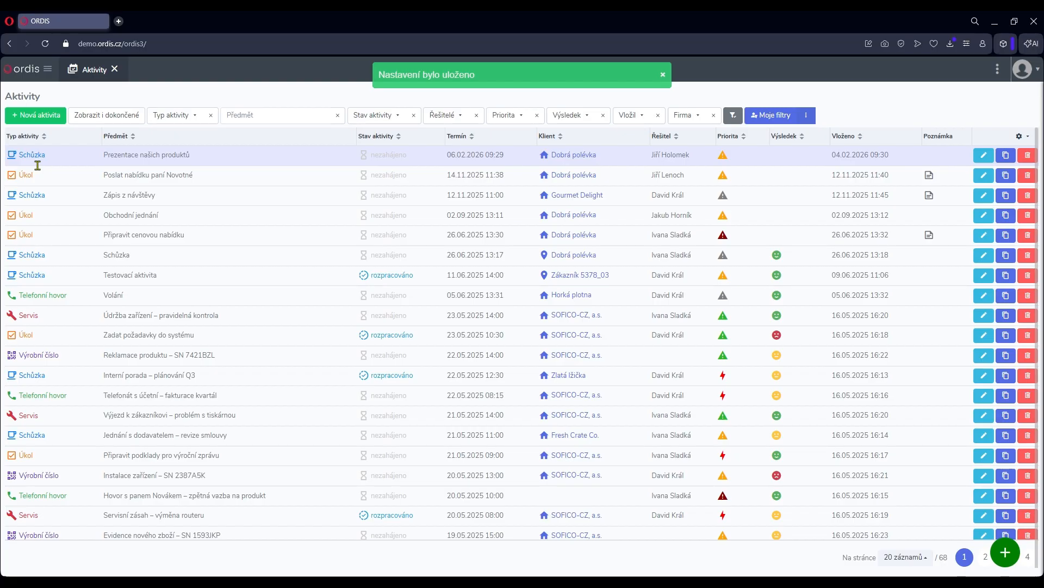
Create a new activity with the subject "Oběd s kolegy" and assign the company SOFICO-CZ, a.s., found by searching for "sofico".
{"action": "left_click", "coordinate": [50, 119]}
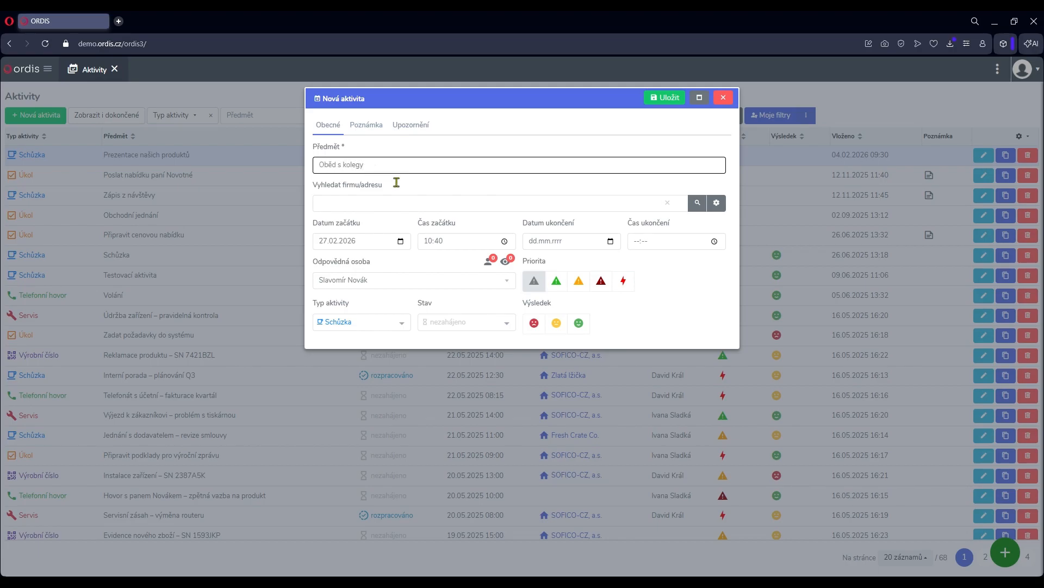
{"action": "left_click", "coordinate": [366, 207]}
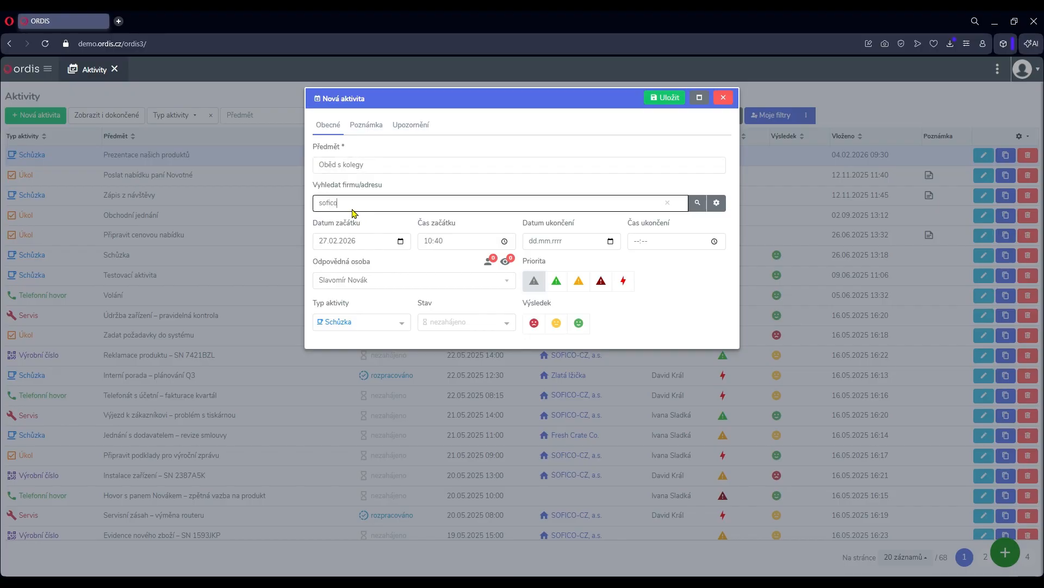
{"action": "type", "text": "sofico"}
{"action": "key", "text": "Return"}
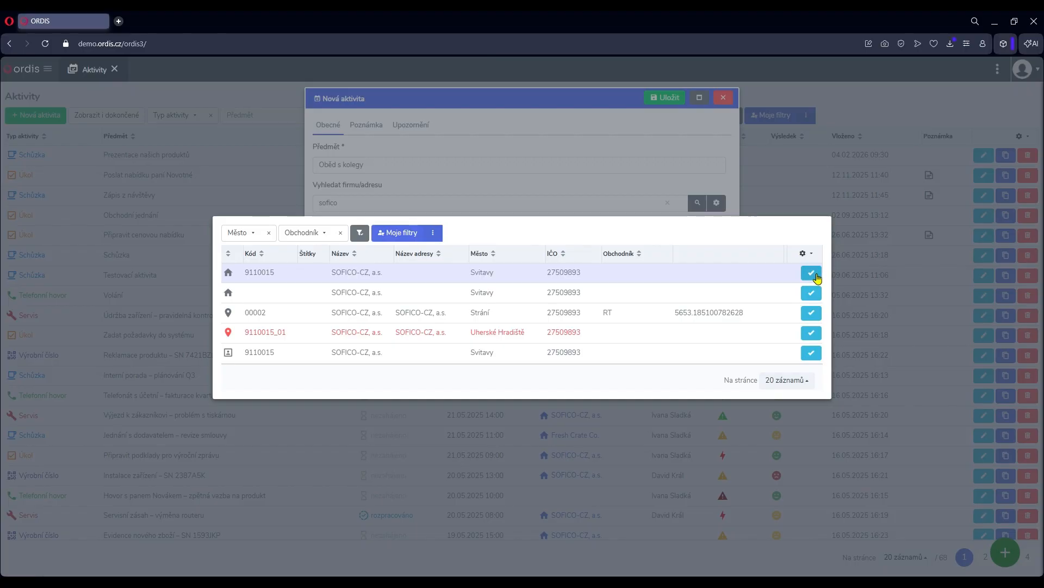
{"action": "left_click", "coordinate": [816, 276]}
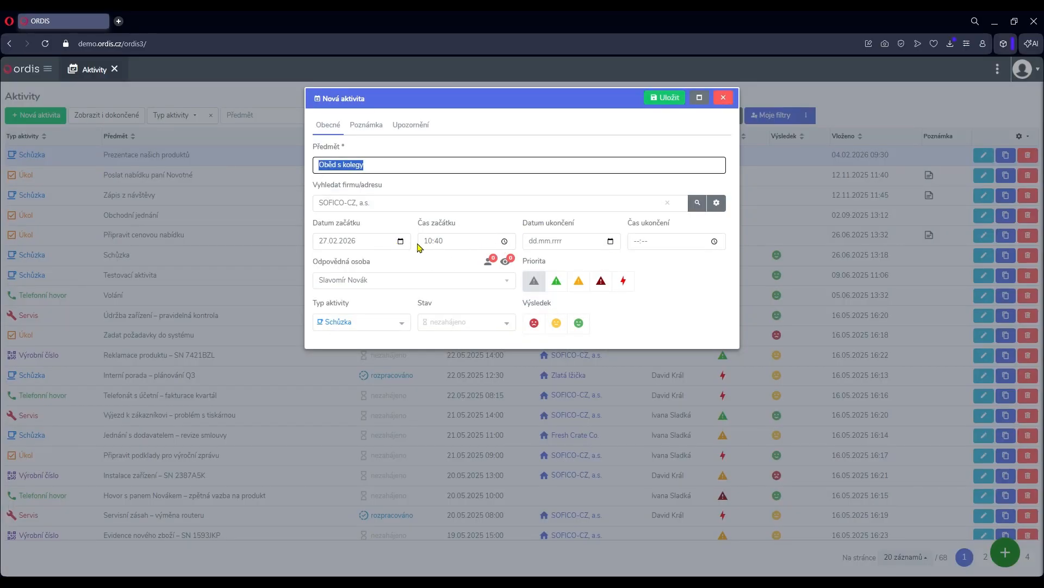
Set the new activity's start time to 12:00.
{"action": "left_click", "coordinate": [435, 247]}
{"action": "type", "text": "1200"}
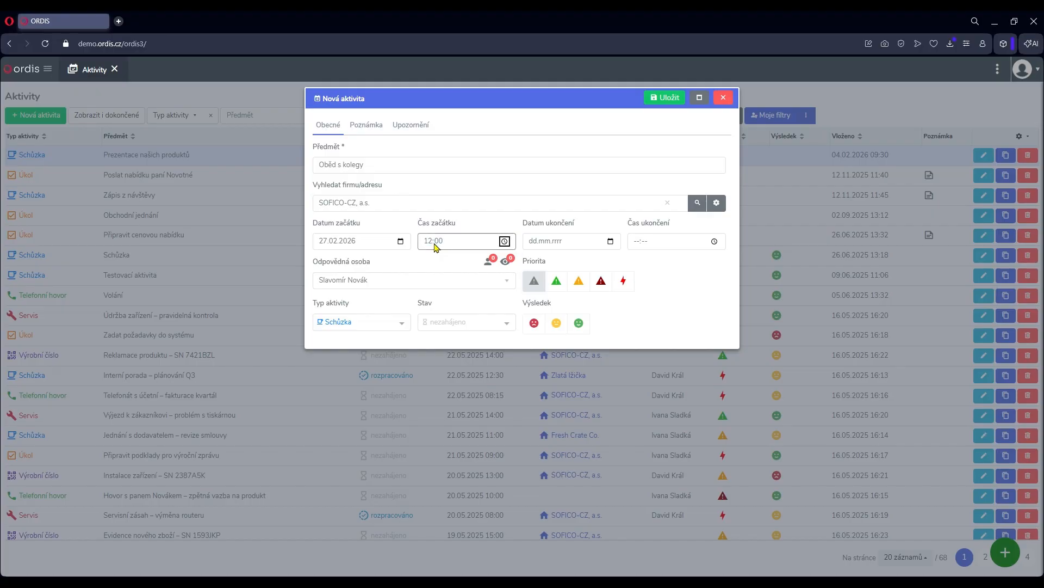
{"action": "left_click", "coordinate": [427, 261]}
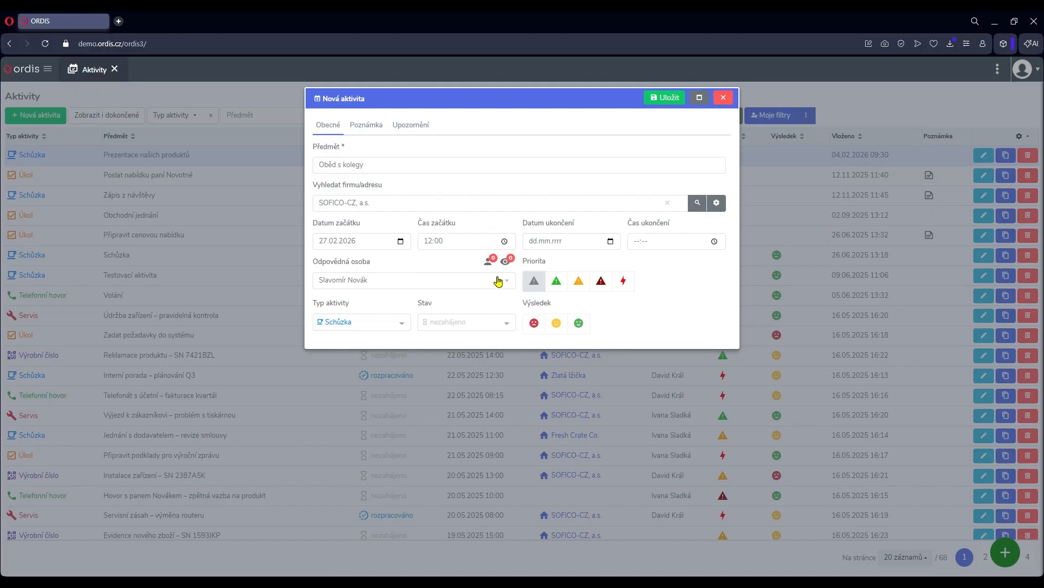
Add two colleagues as co-solvers and a third colleague as an observer, keeping the responsible person.
{"action": "left_click", "coordinate": [510, 283]}
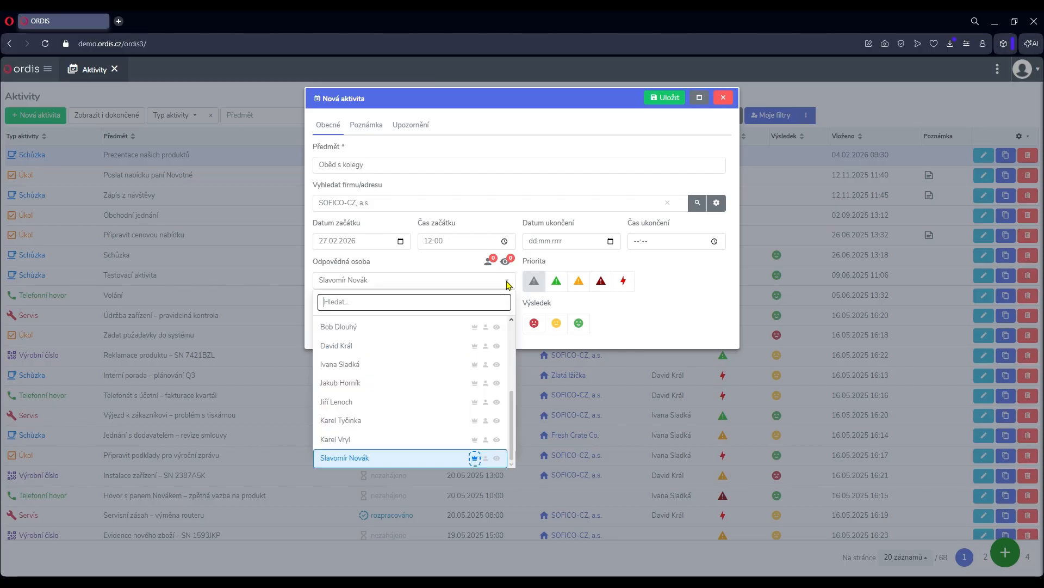
{"action": "left_click", "coordinate": [487, 422]}
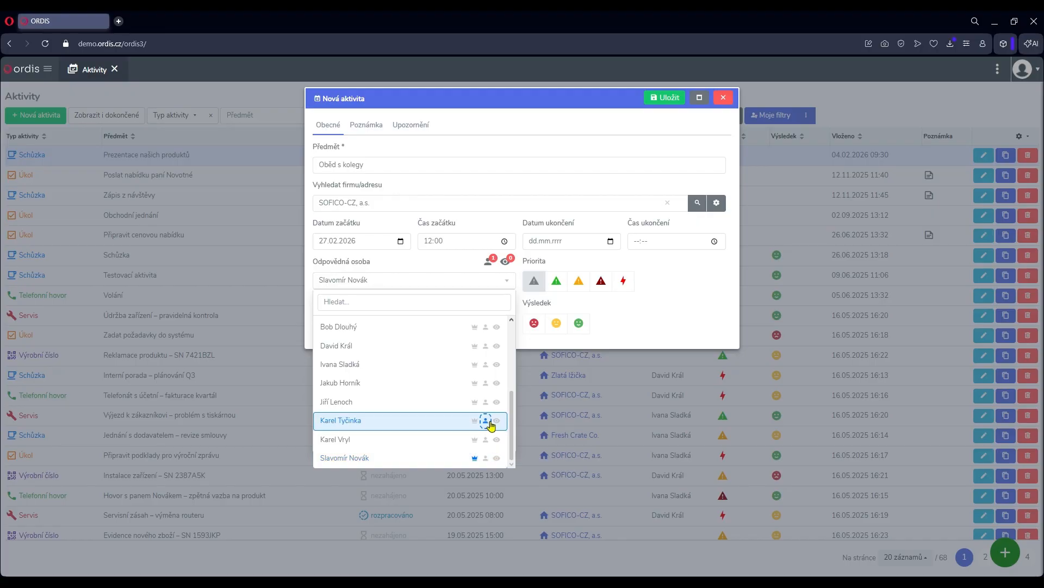
{"action": "left_click", "coordinate": [487, 368]}
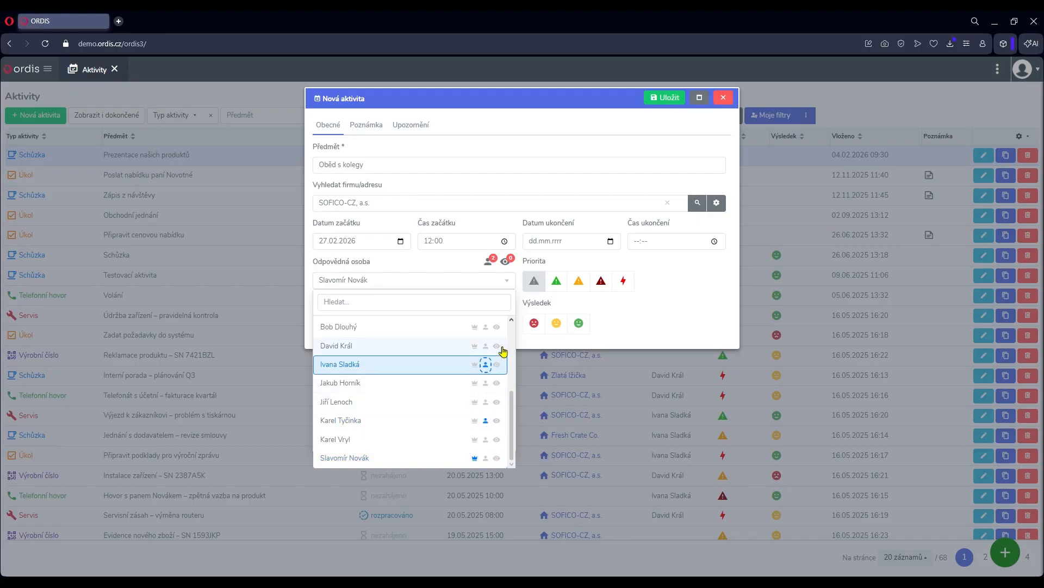
{"action": "left_click", "coordinate": [501, 346]}
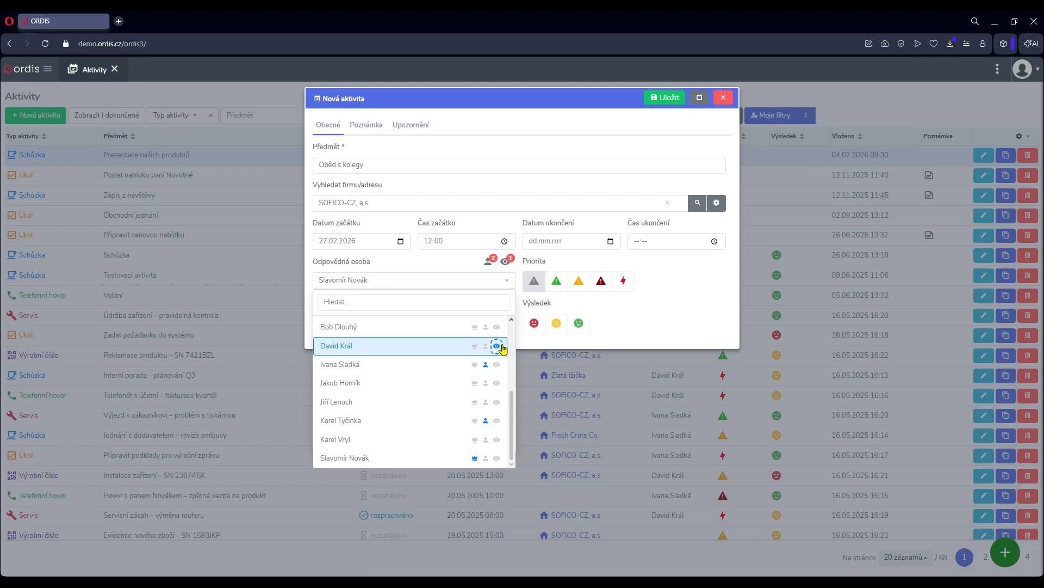
{"action": "left_click", "coordinate": [515, 286]}
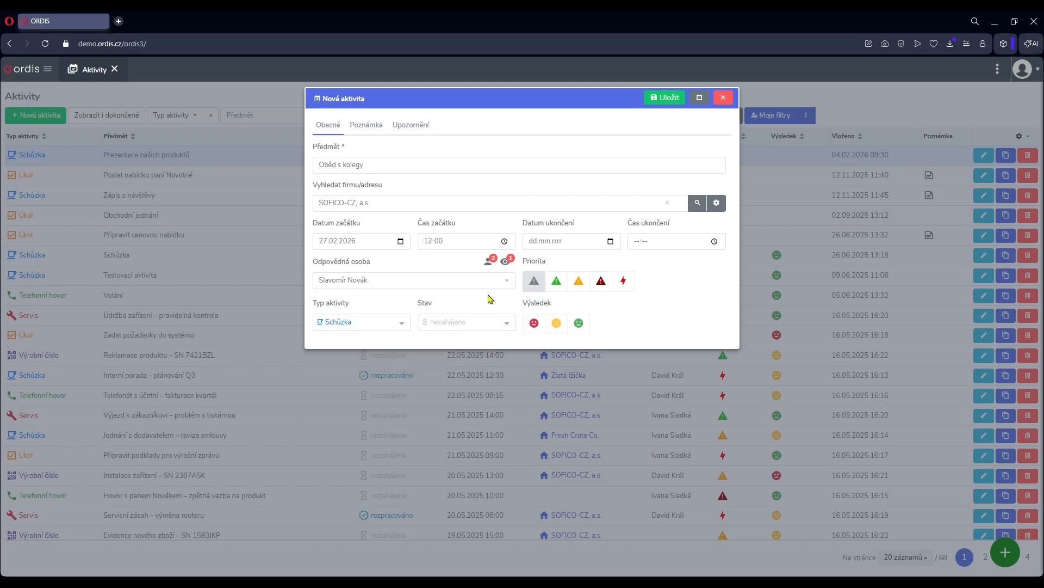
Set the activity type to Oběd / Networking and the priority to the orange level.
{"action": "left_click", "coordinate": [400, 324]}
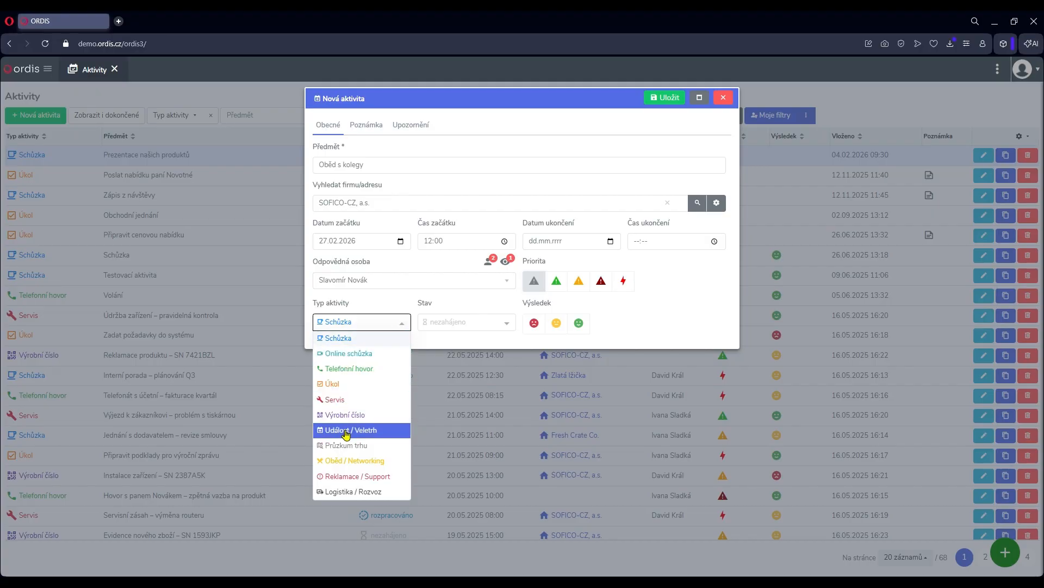
{"action": "left_click", "coordinate": [348, 460]}
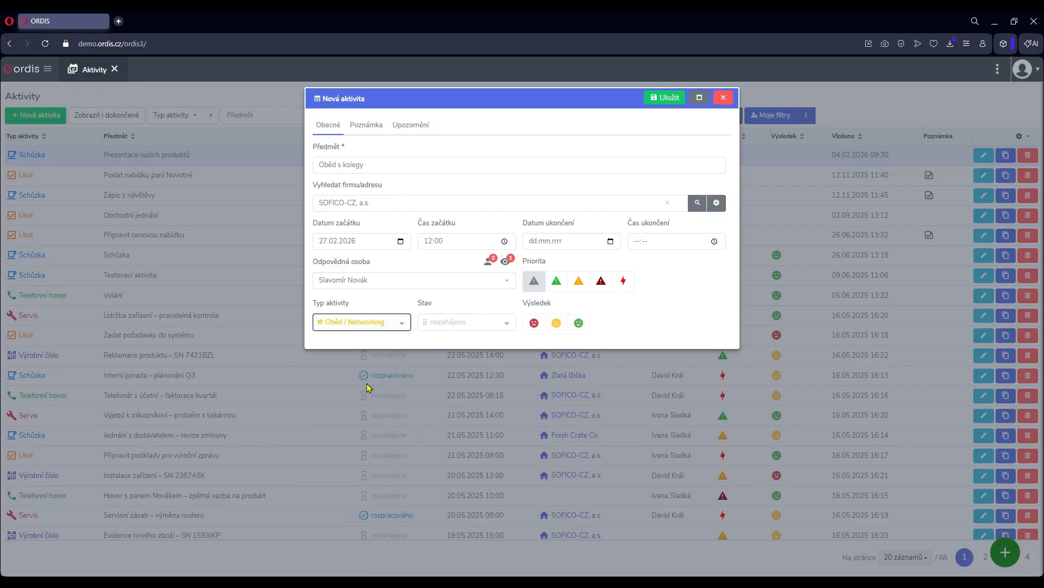
{"action": "left_click", "coordinate": [489, 341]}
{"action": "left_click", "coordinate": [580, 287]}
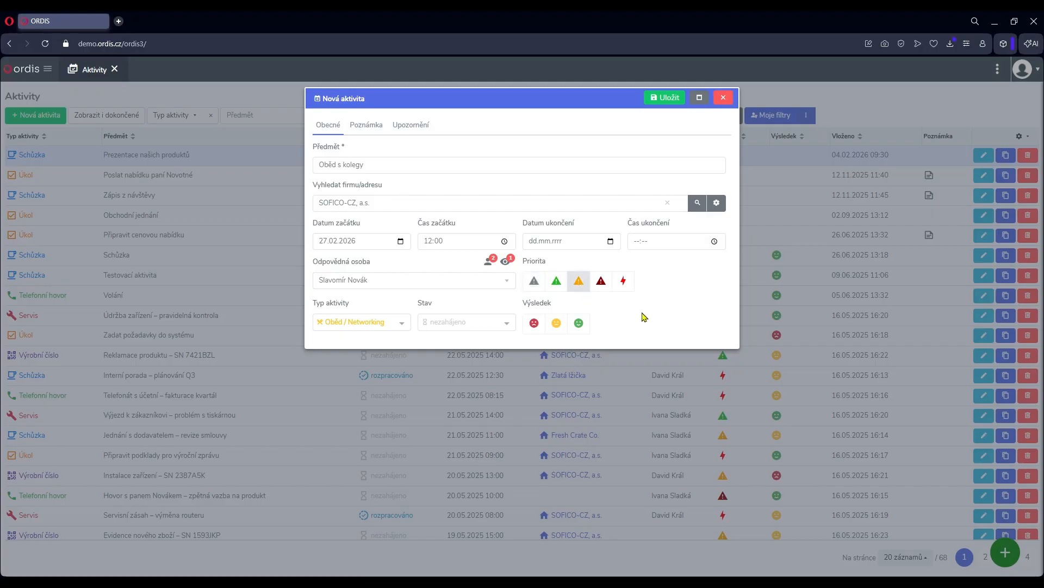
Write a note for the new activity that begins with "Ahoj,".
{"action": "left_click", "coordinate": [381, 136]}
{"action": "left_click", "coordinate": [367, 178]}
{"action": "type", "text": "Ahoj,"}
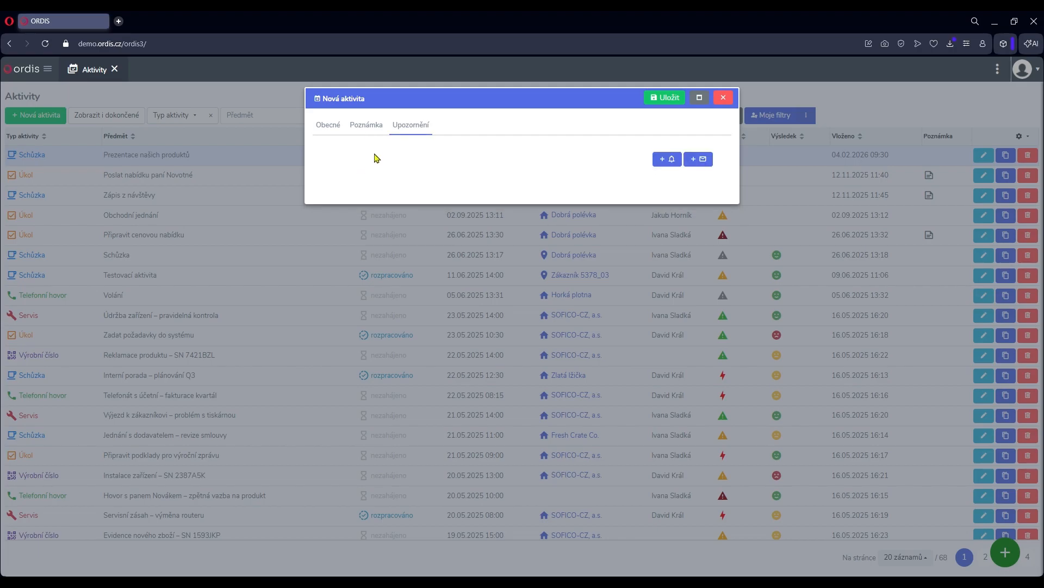
{"action": "left_click", "coordinate": [369, 125]}
Add a bell notification to the activity set to 10 minutes in advance.
{"action": "left_click", "coordinate": [418, 133]}
{"action": "left_click", "coordinate": [668, 160]}
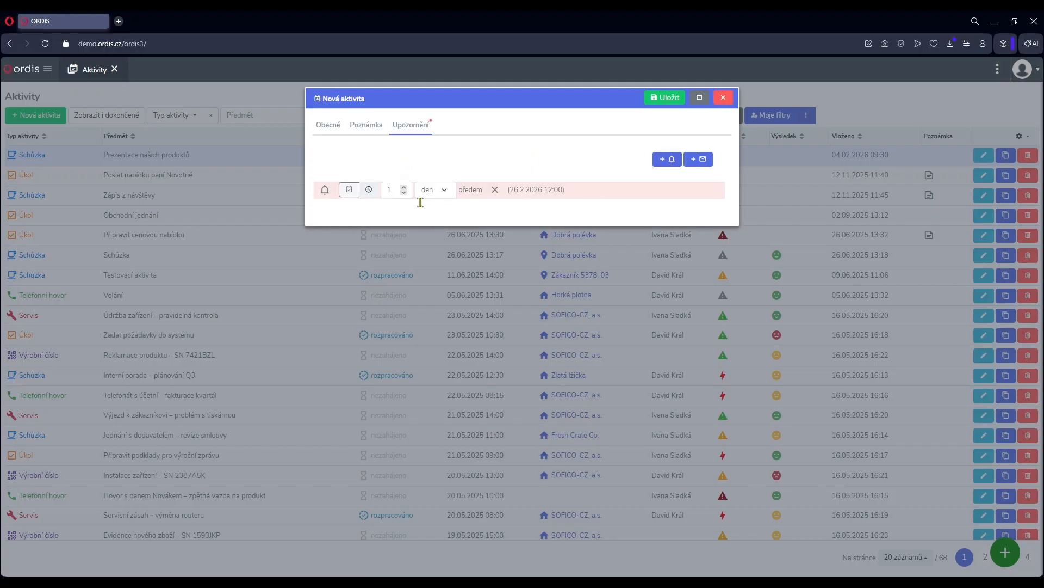
{"action": "left_click", "coordinate": [397, 196]}
{"action": "left_click", "coordinate": [447, 194]}
{"action": "left_click", "coordinate": [442, 212]}
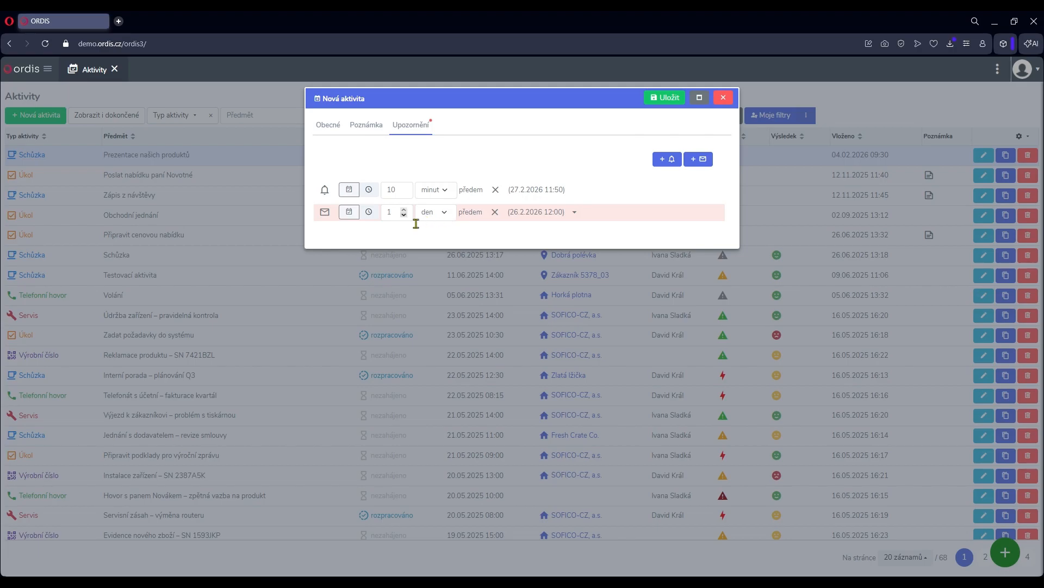
Add an e-mail reminder set to 1 hour in advance and save the activity.
{"action": "left_click", "coordinate": [450, 216]}
{"action": "left_click", "coordinate": [438, 243]}
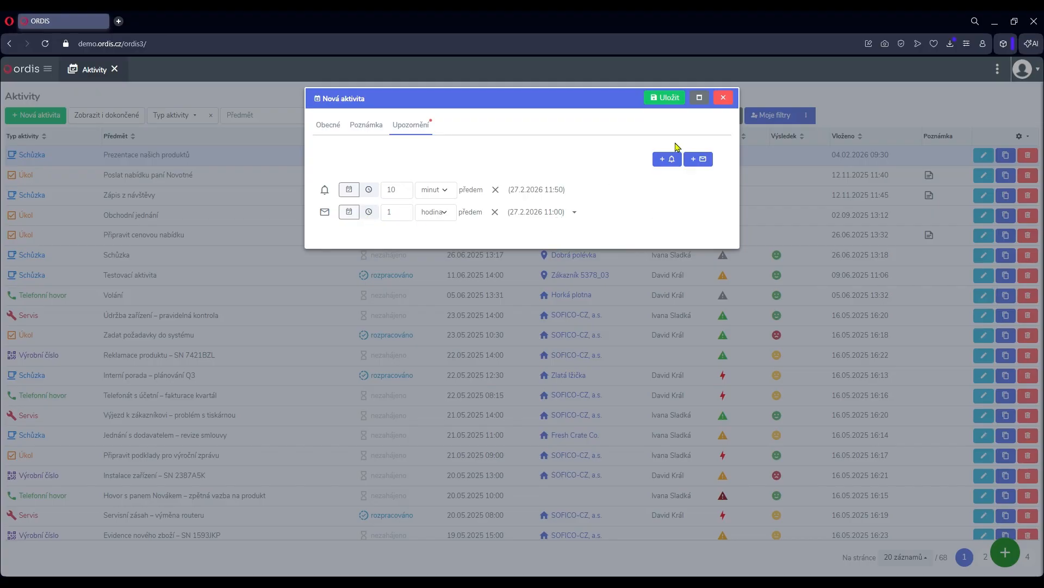
{"action": "left_click", "coordinate": [673, 99]}
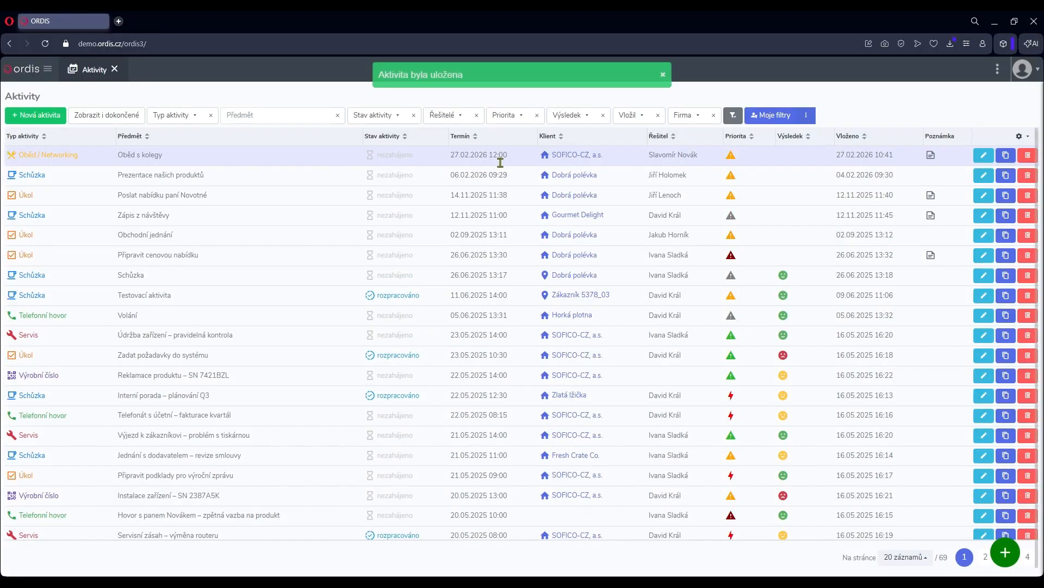